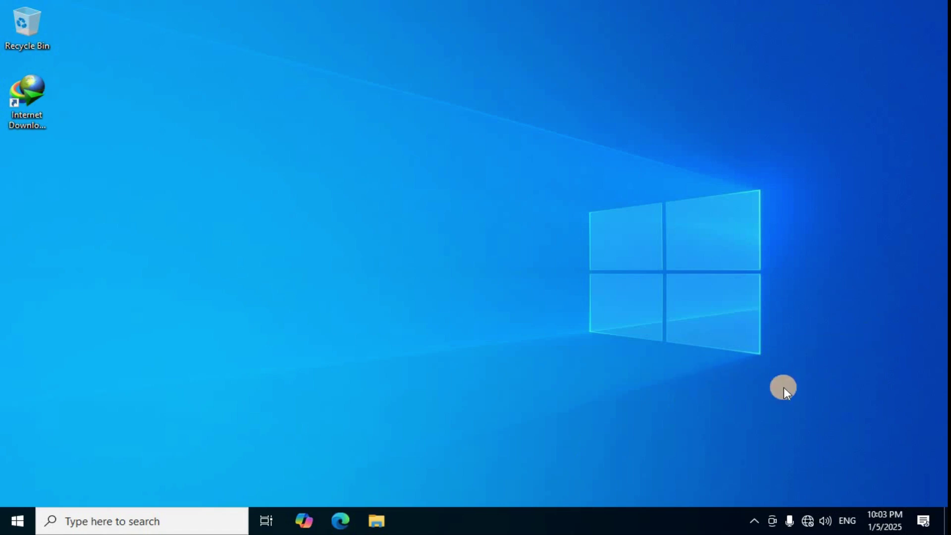
Step: Open the Internet Download Manager window from the hidden tray icons, then close it
click(753, 520)
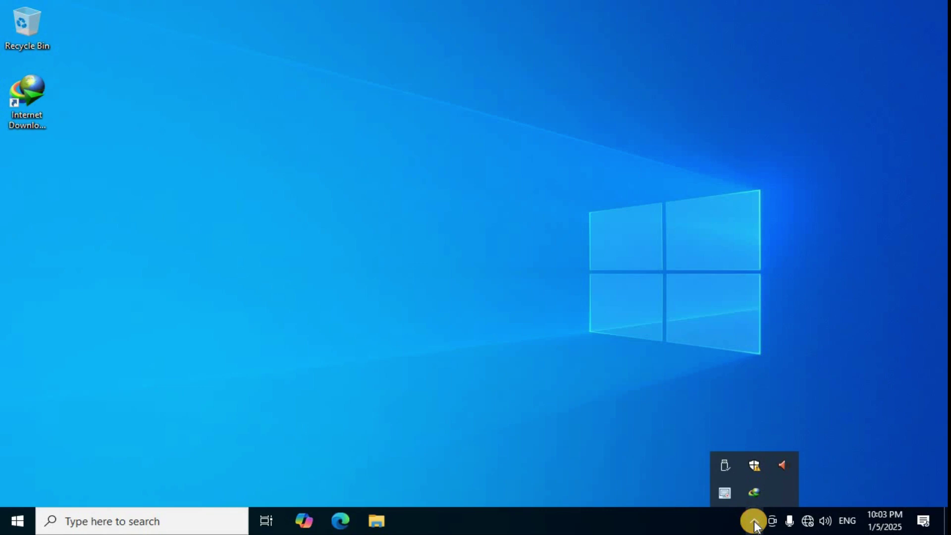
double_click(757, 494)
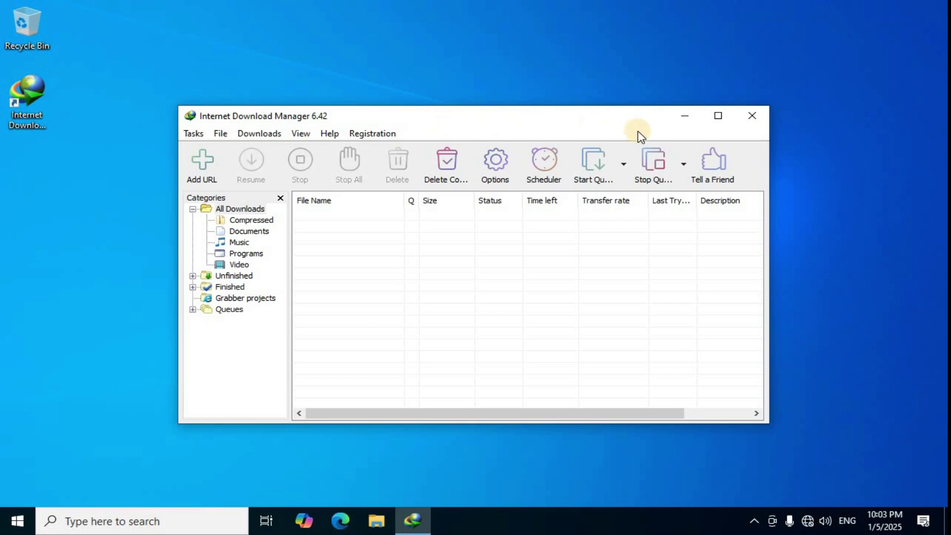
click(754, 116)
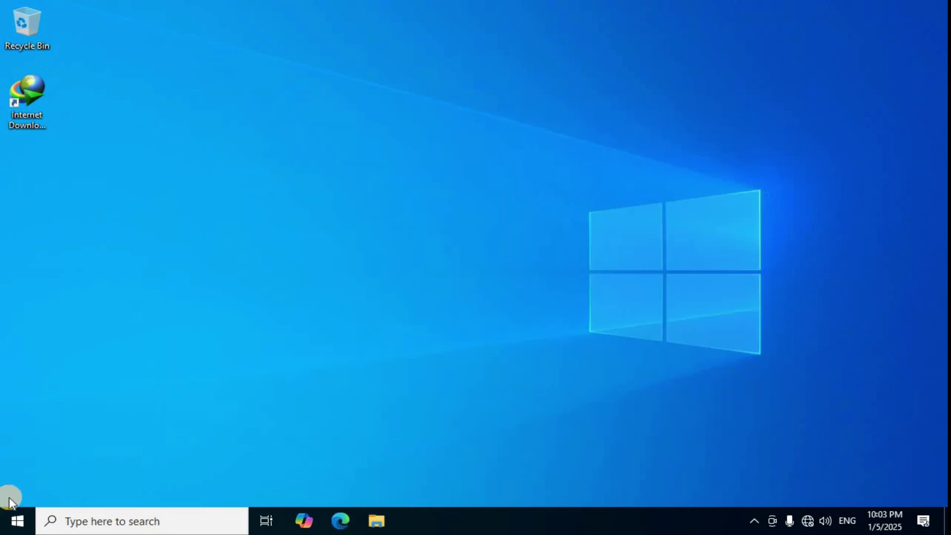
Step: Open Apps & features from Windows search and filter the apps list by 'inter'
click(113, 526)
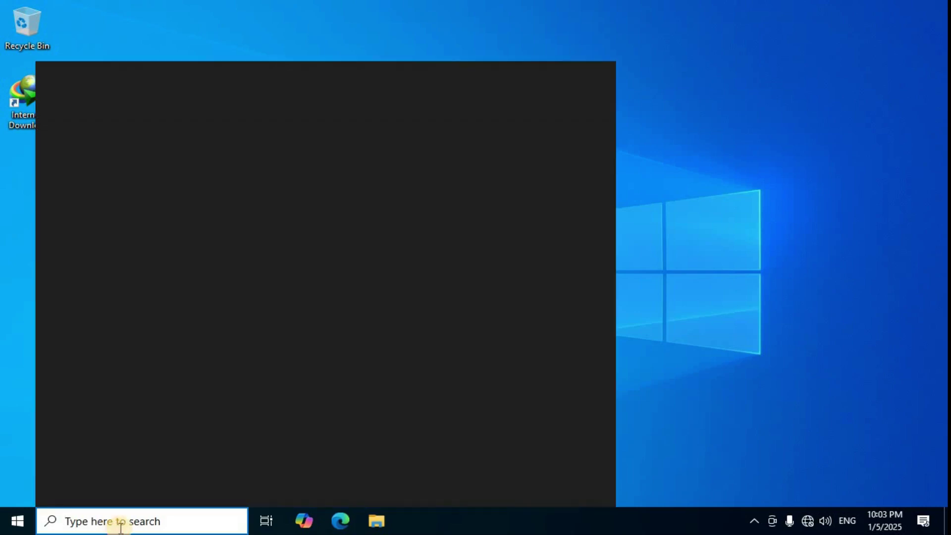
text(apps &)
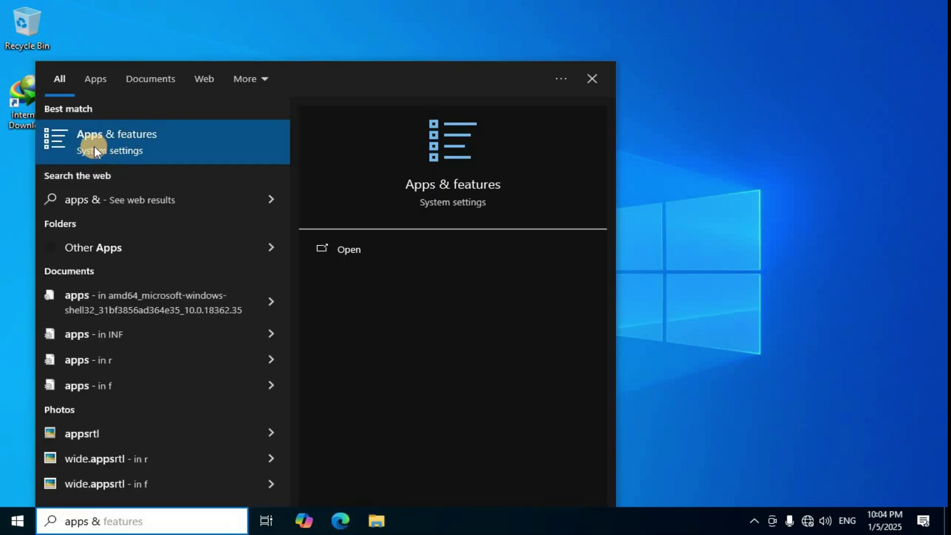
click(127, 142)
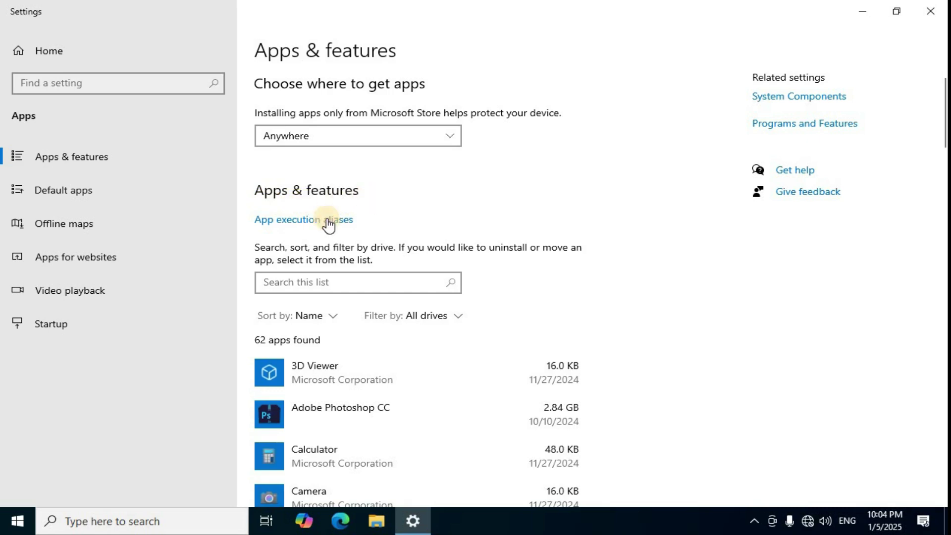
click(297, 285)
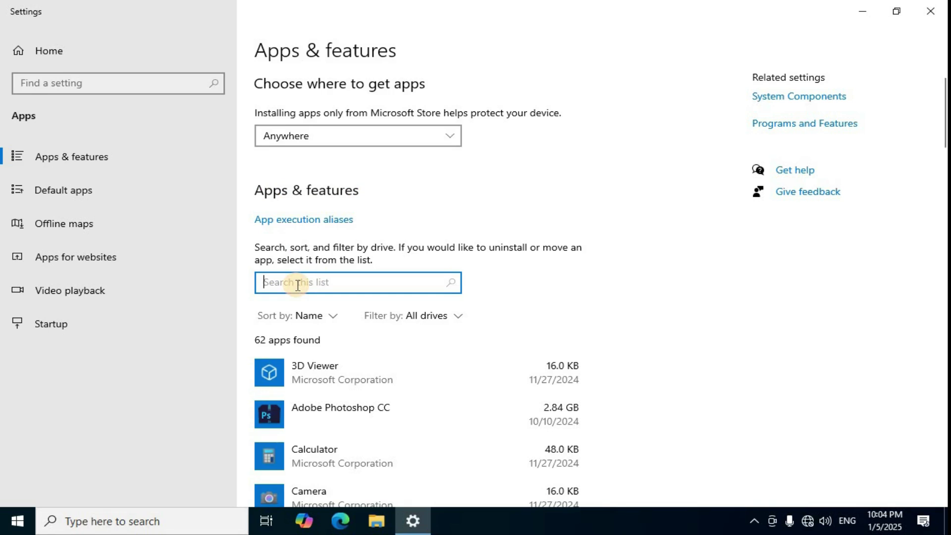
text(i)
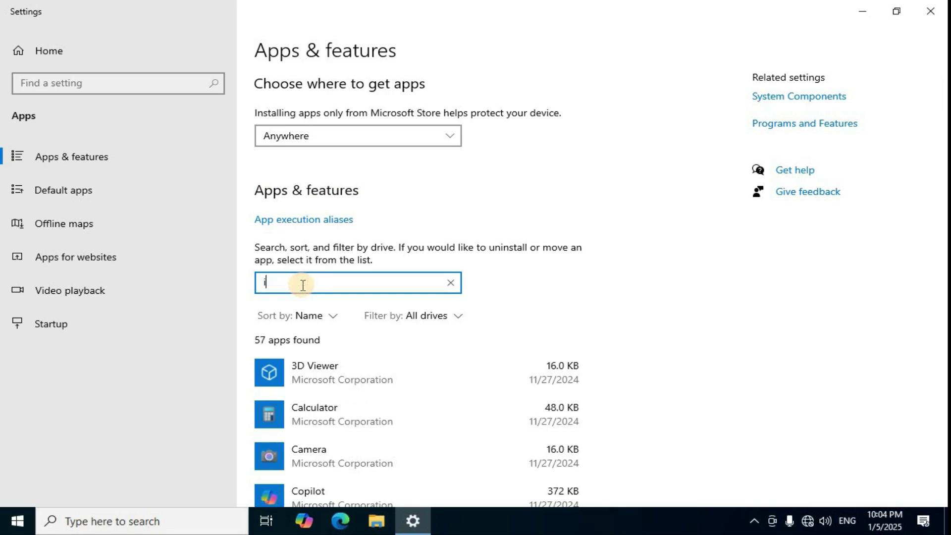
text(nter)
Step: Uninstall Internet Download Manager 6.42.26 and confirm removing the app
click(479, 378)
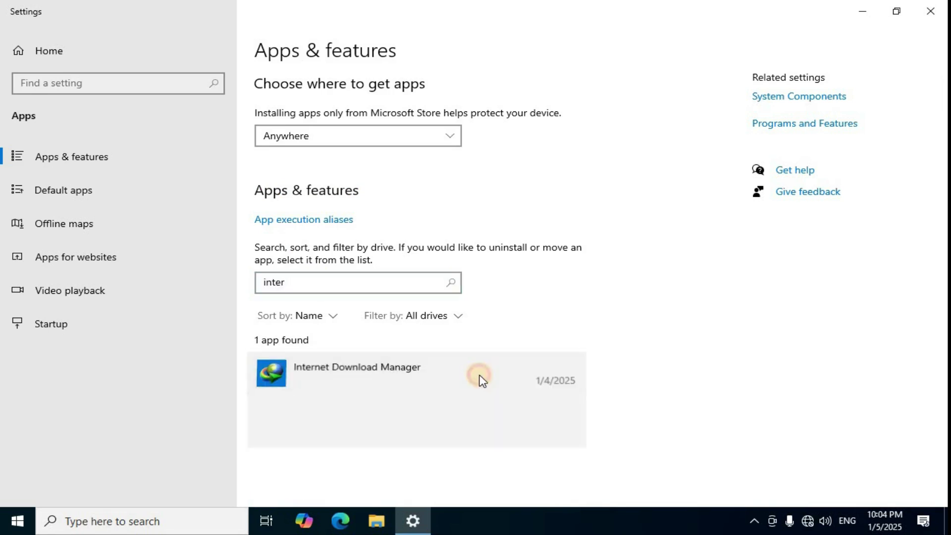
click(572, 436)
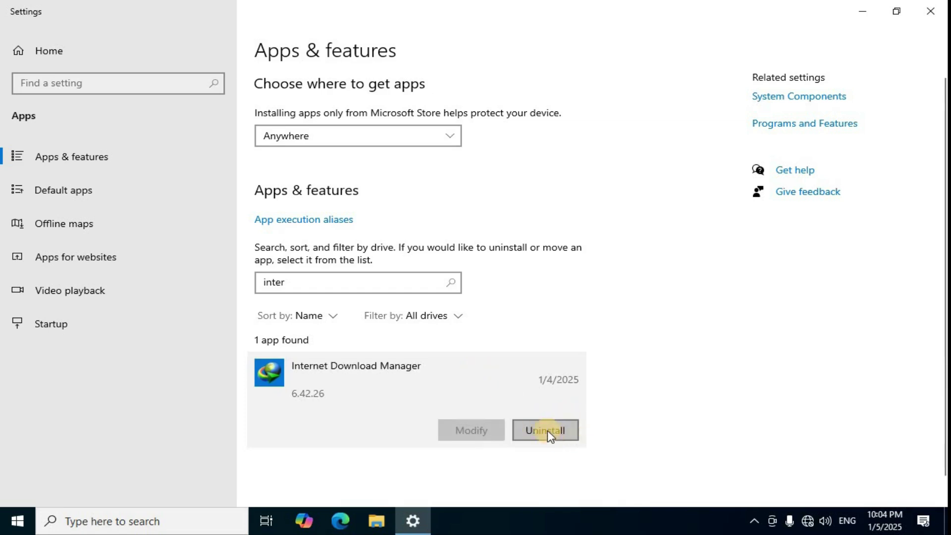
click(547, 430)
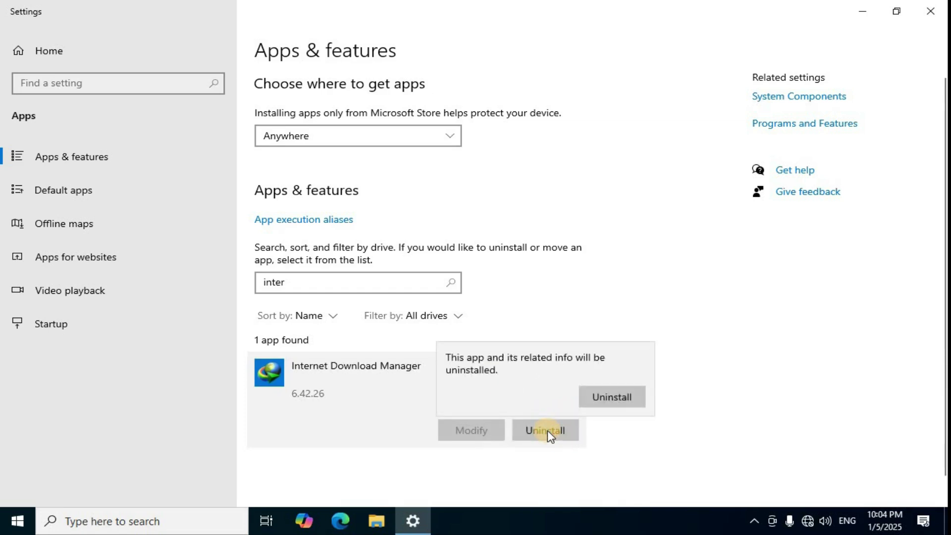
click(617, 396)
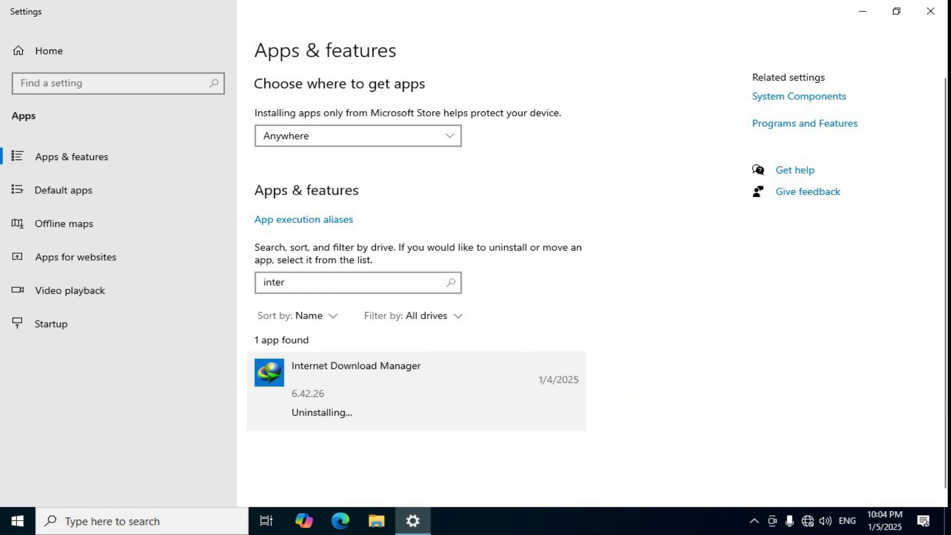
Step: Run IDM Uninstaller with the Full option, cancel the reboot prompt, and close Settings
click(589, 316)
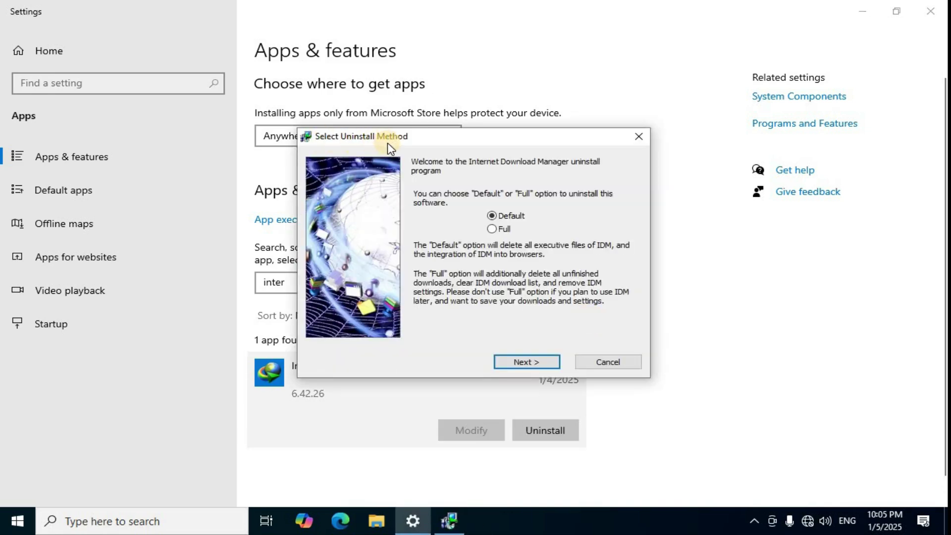
click(499, 223)
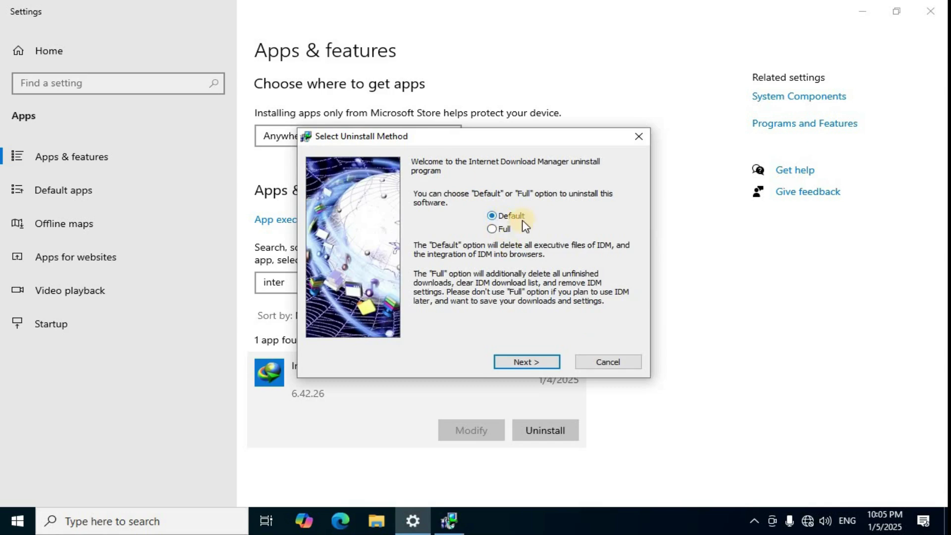
click(494, 229)
click(535, 363)
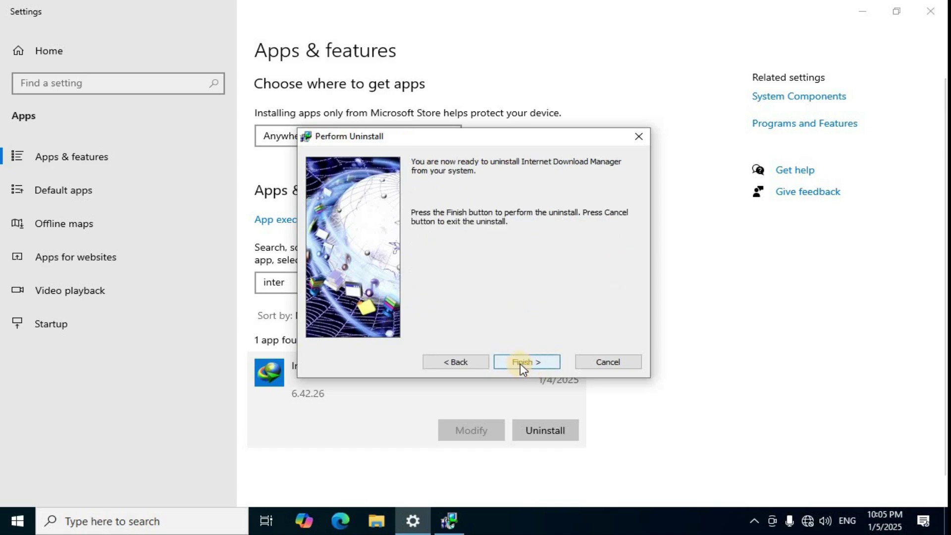
click(520, 364)
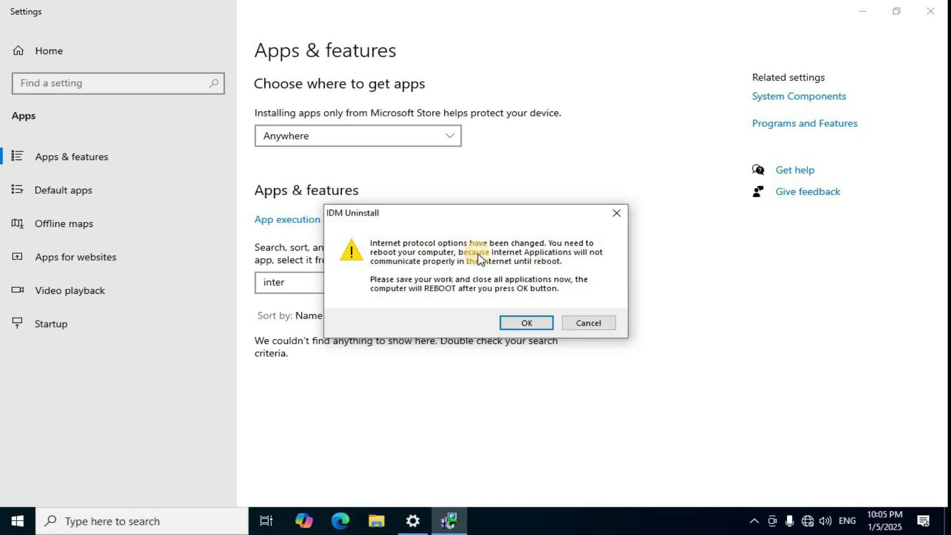
click(597, 323)
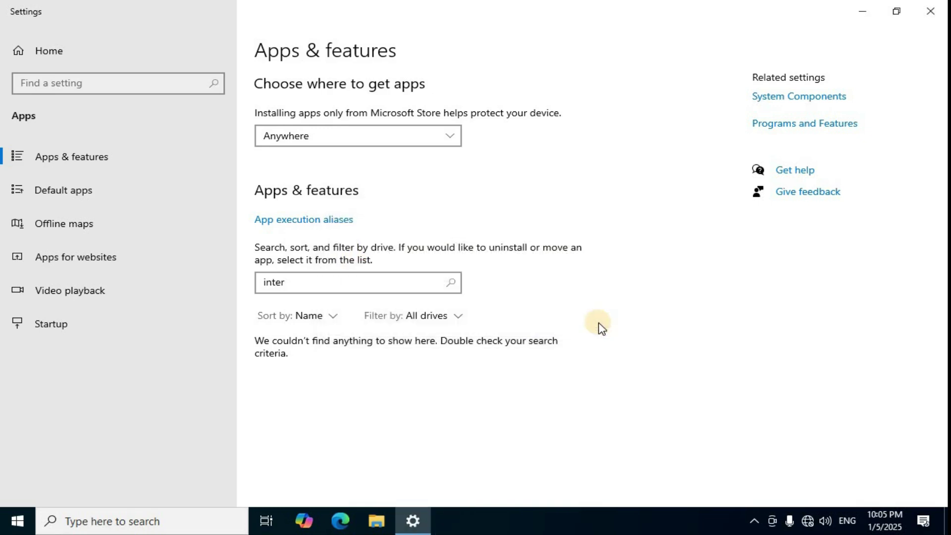
click(936, 16)
click(348, 524)
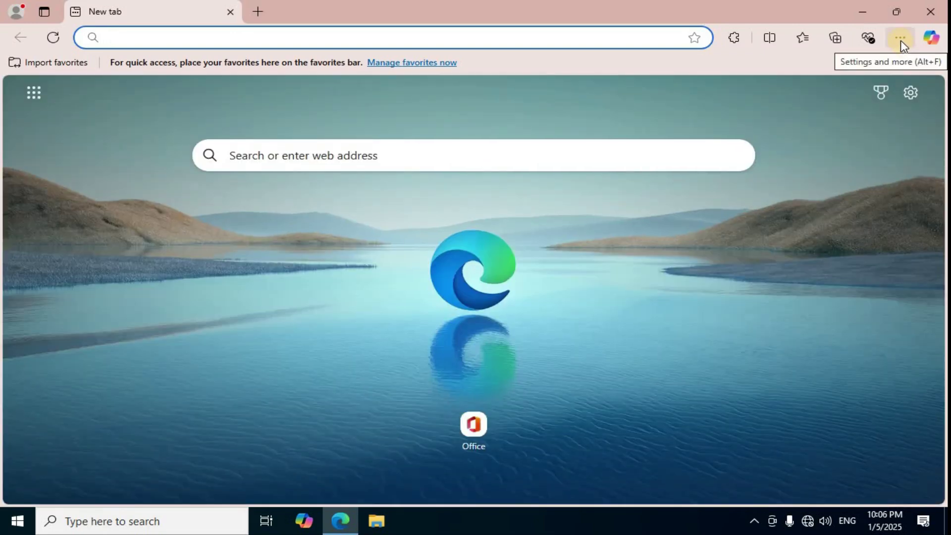
click(899, 41)
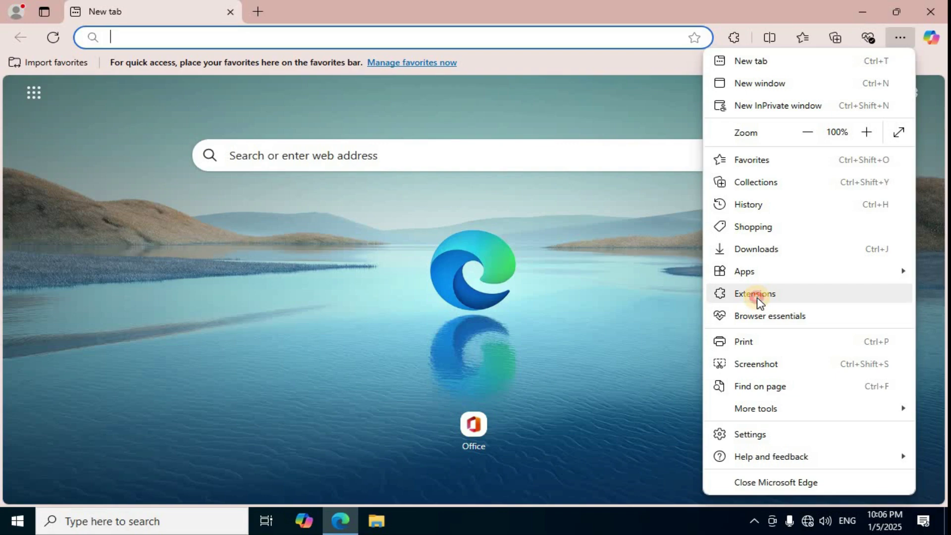
click(757, 297)
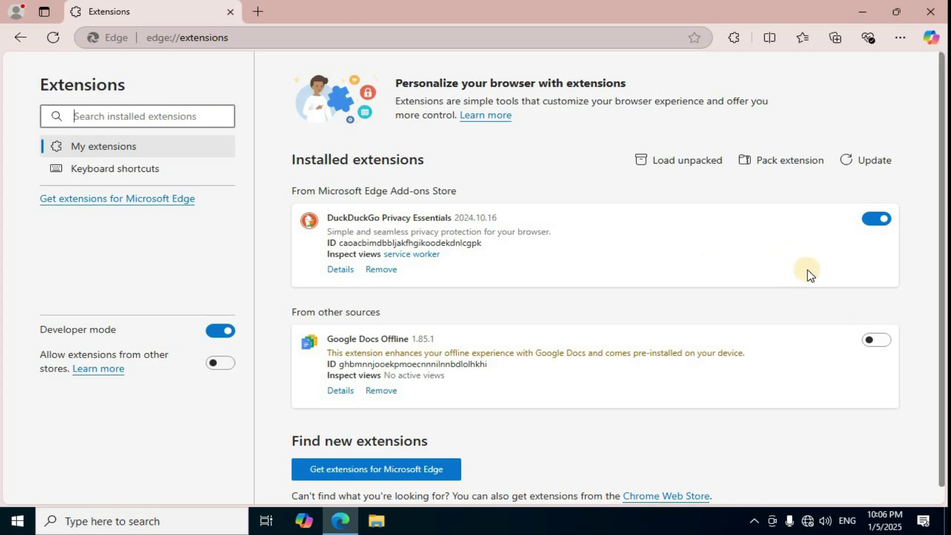
click(867, 253)
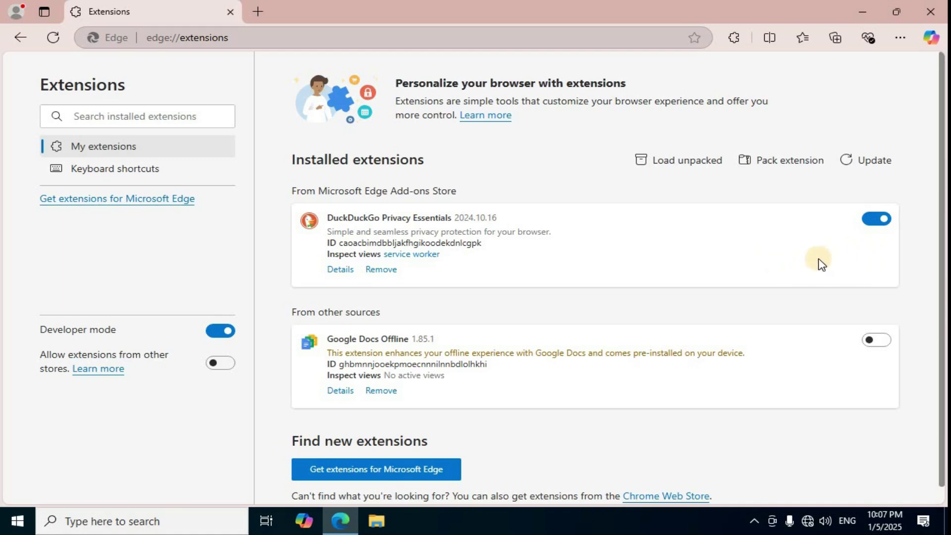
click(937, 20)
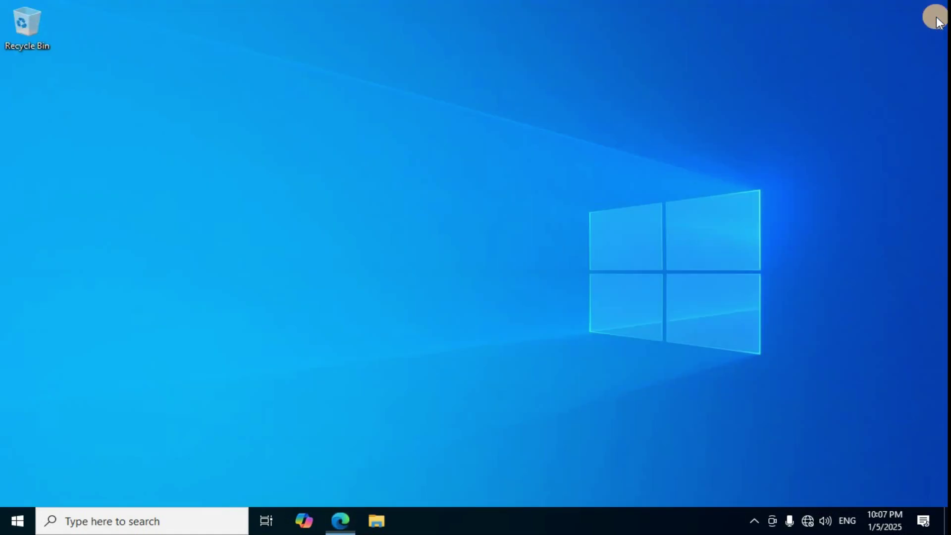
Step: Launch Registry Editor by searching 'regi' in Windows search
click(99, 522)
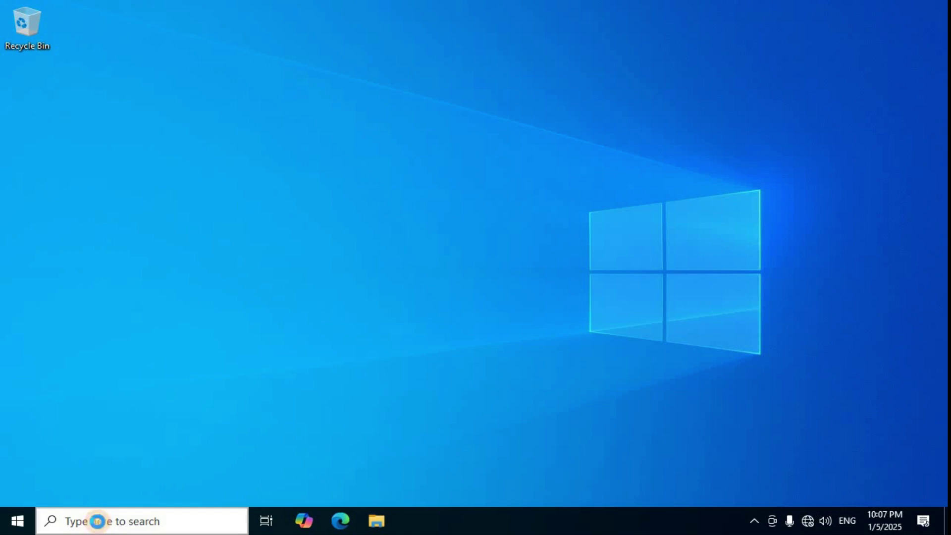
text(regi)
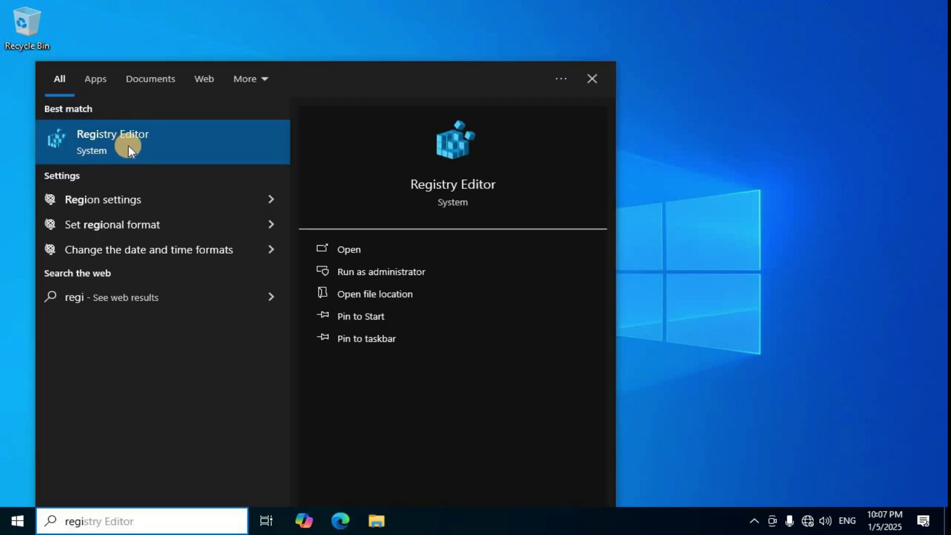
click(168, 144)
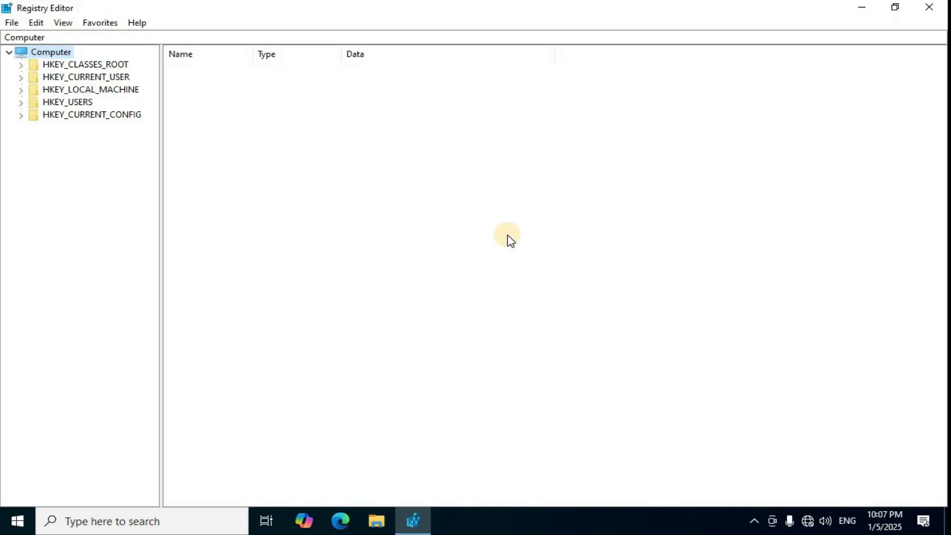
Step: Find 'Internet download manager' in the registry and delete its (Default) value
key(ctrl+f)
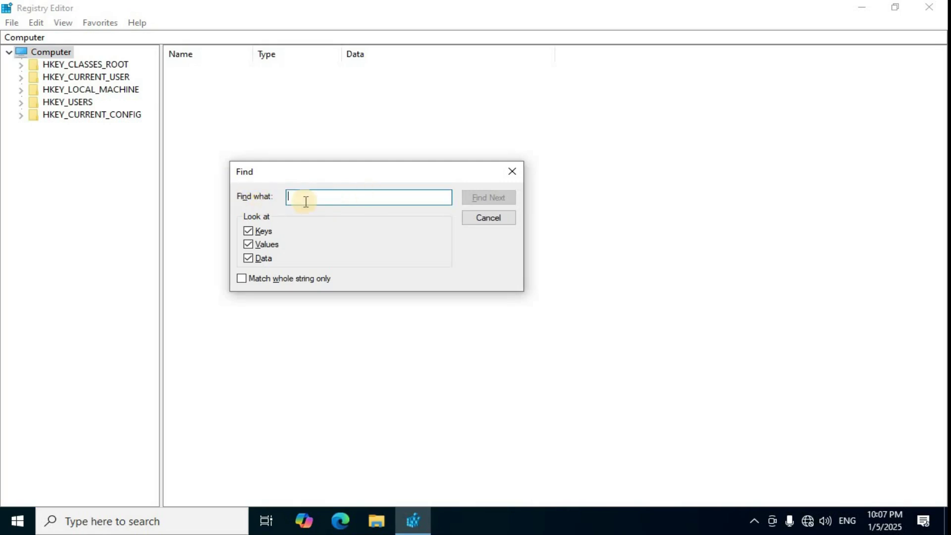
text(Internet download manager)
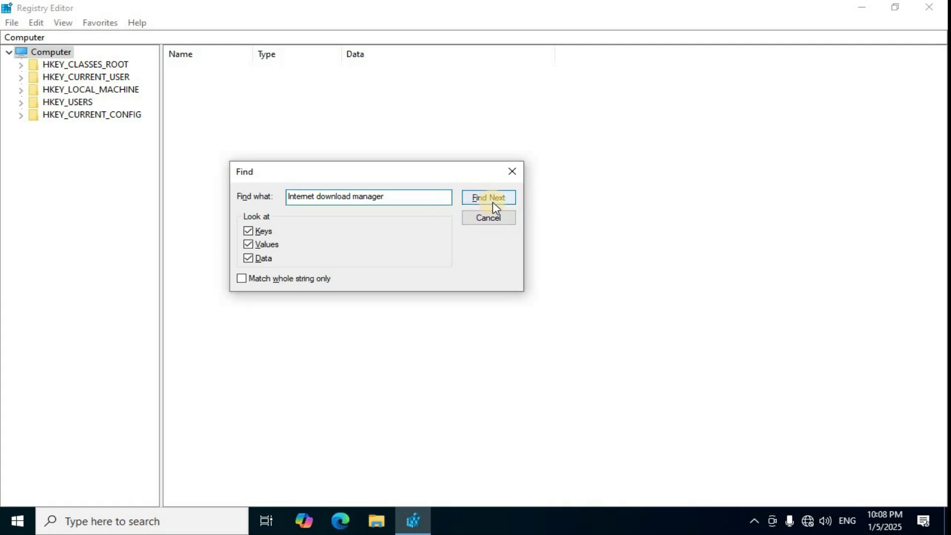
click(489, 198)
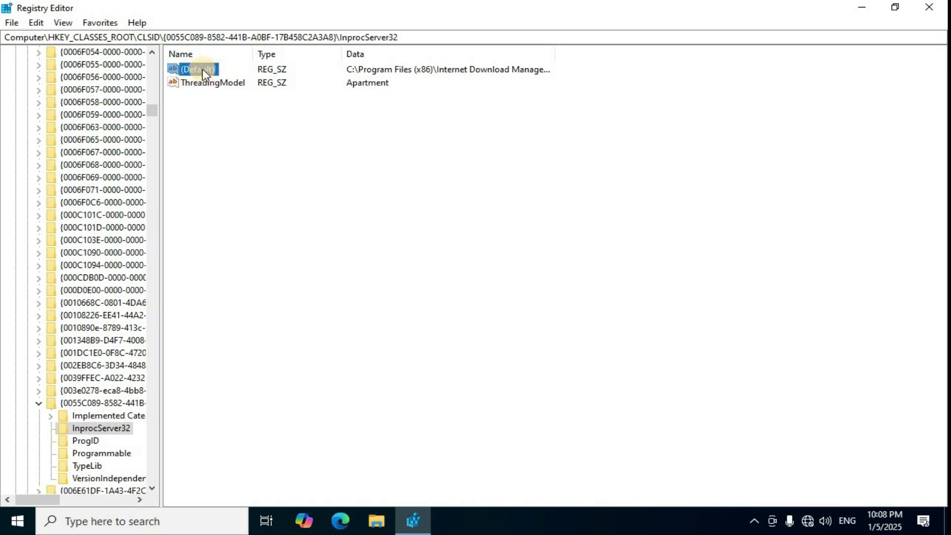
right_click(202, 69)
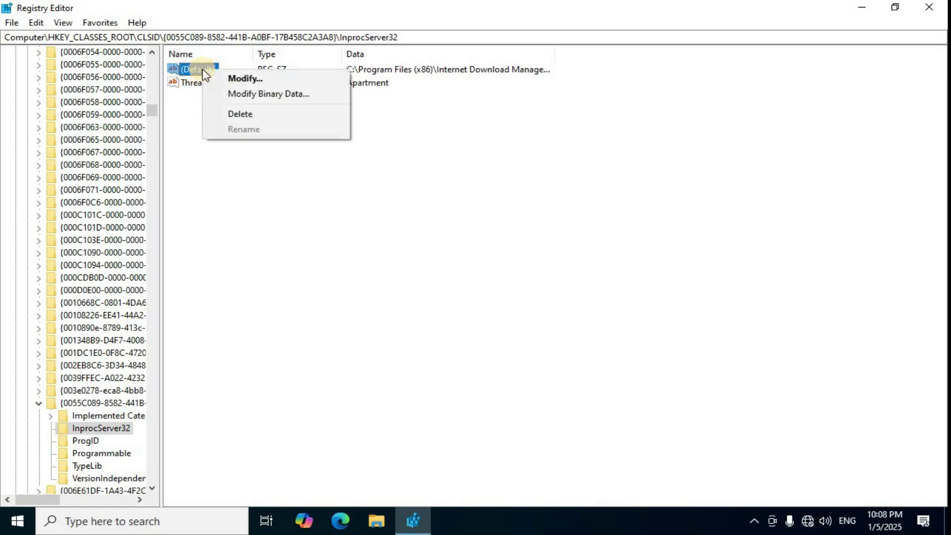
click(252, 115)
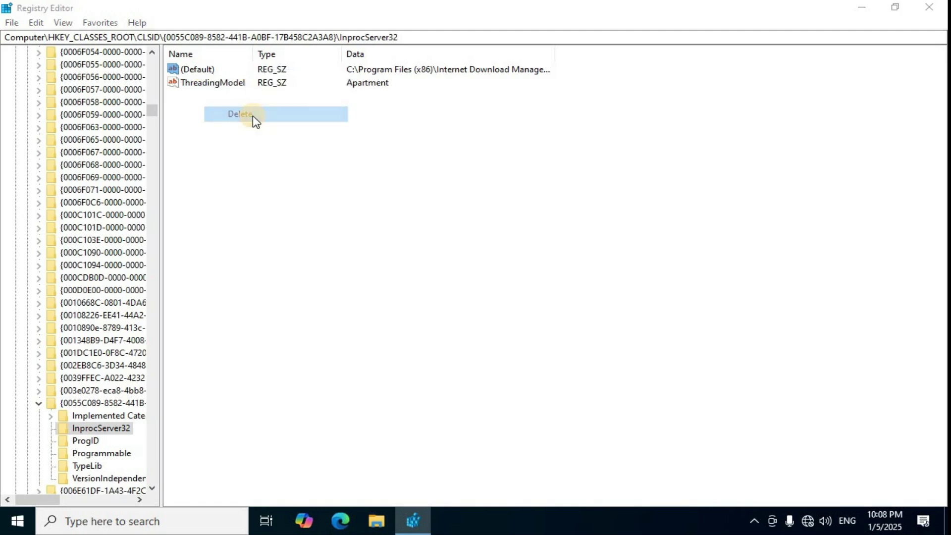
click(586, 261)
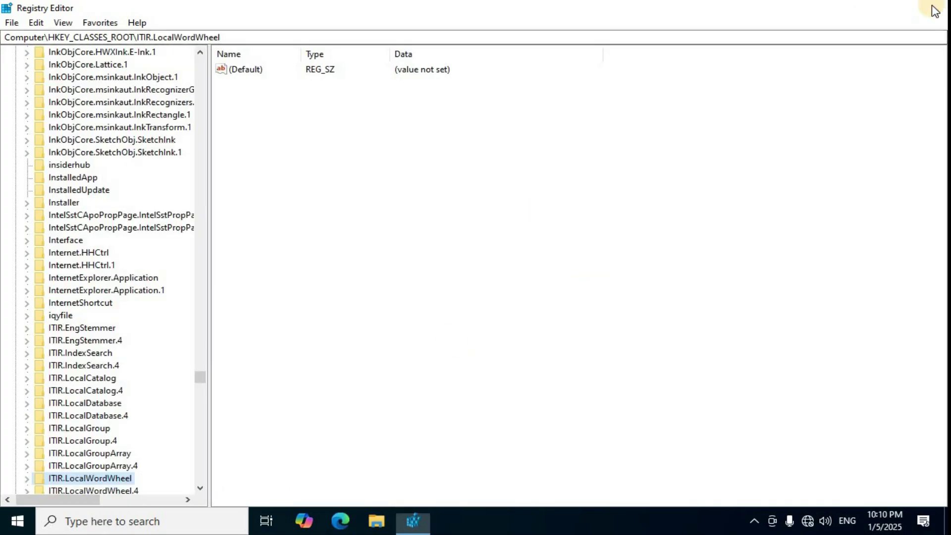
Step: Close Registry Editor and browse File Explorer to C:\Program Files (x86)
click(934, 12)
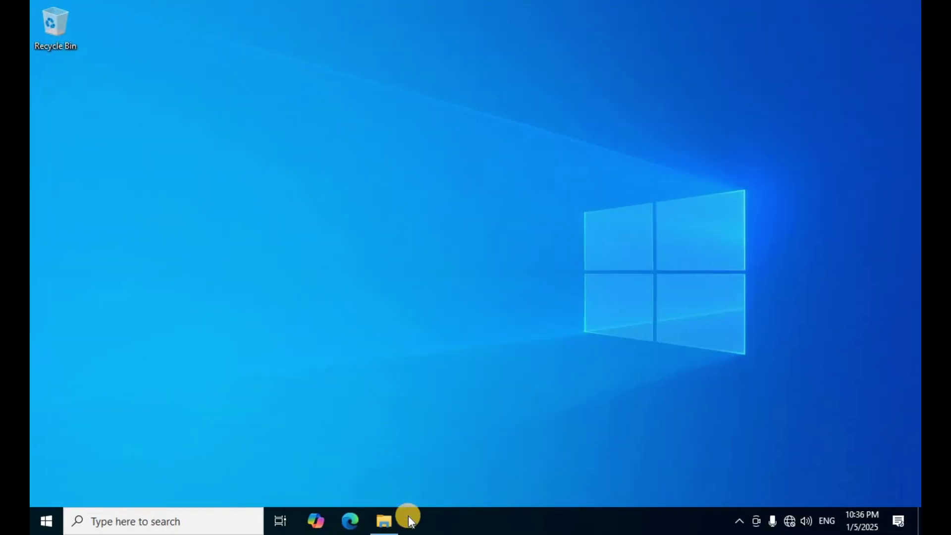
click(393, 521)
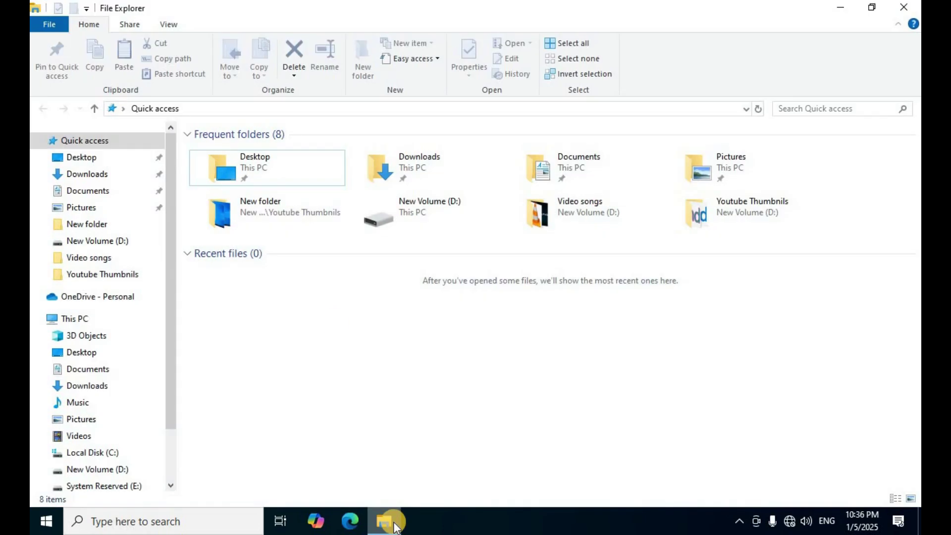
click(83, 319)
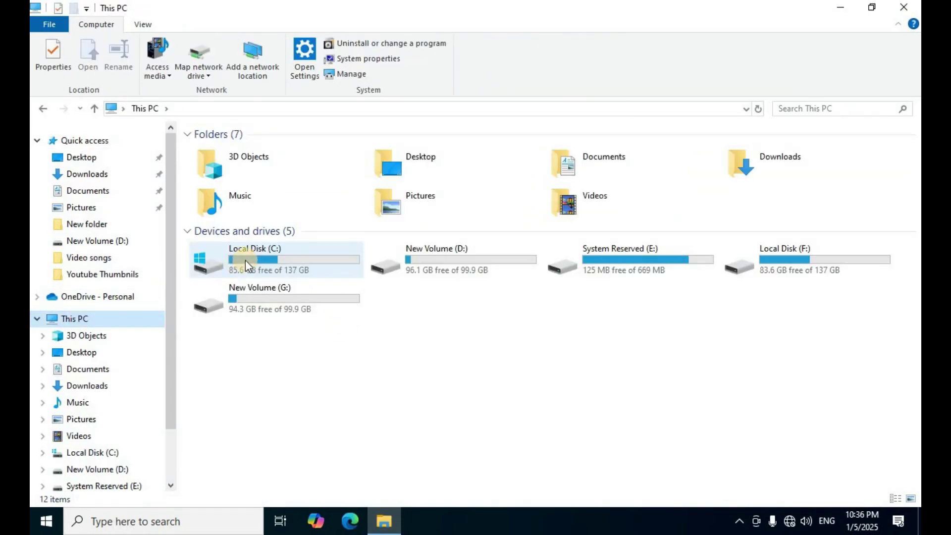
double_click(282, 255)
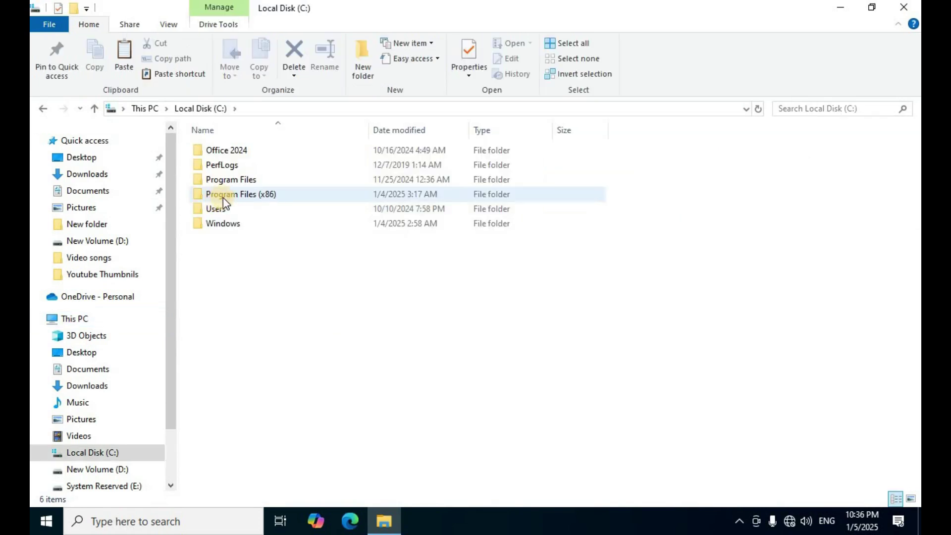
double_click(268, 195)
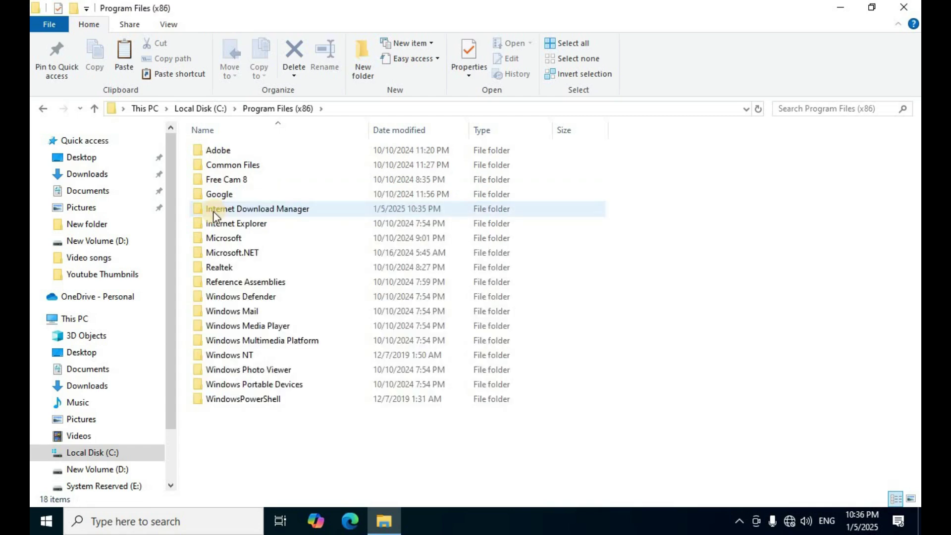
Step: Permanently delete the Internet Download Manager folder, skipping in-use IDMShellExt64.dll, then close Explorer
click(289, 209)
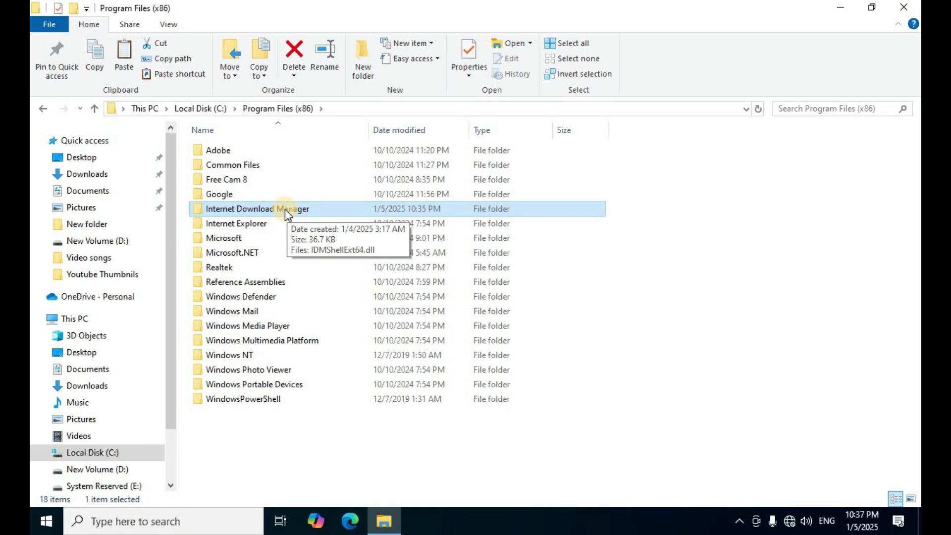
key(shift+Delete)
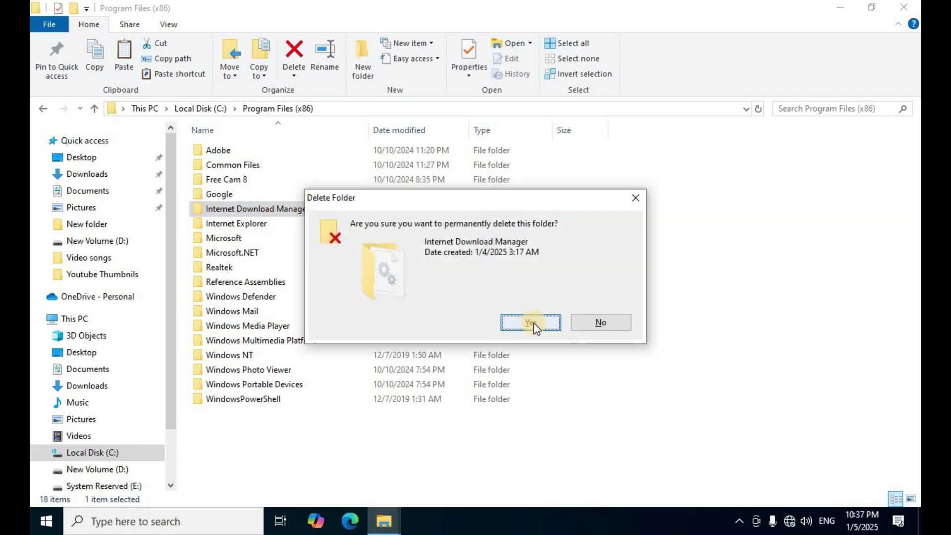
click(533, 322)
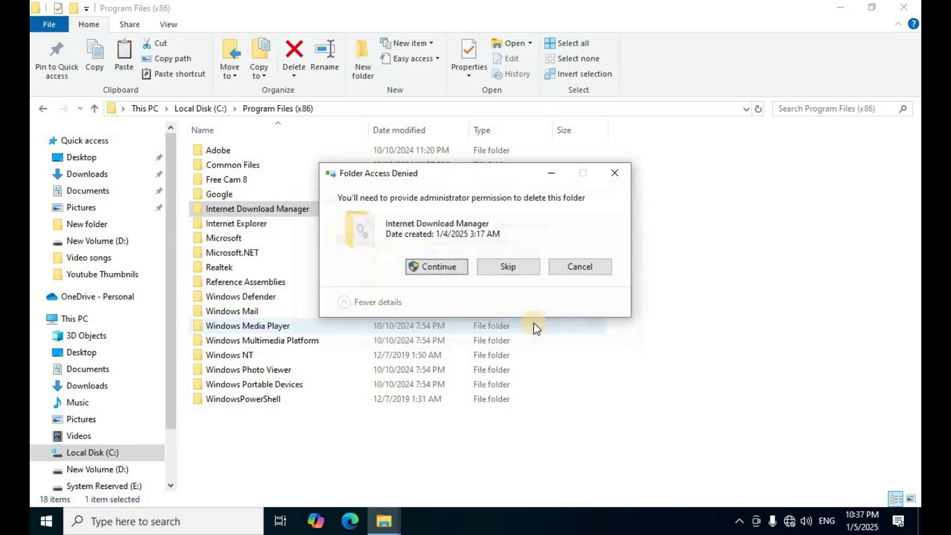
click(437, 267)
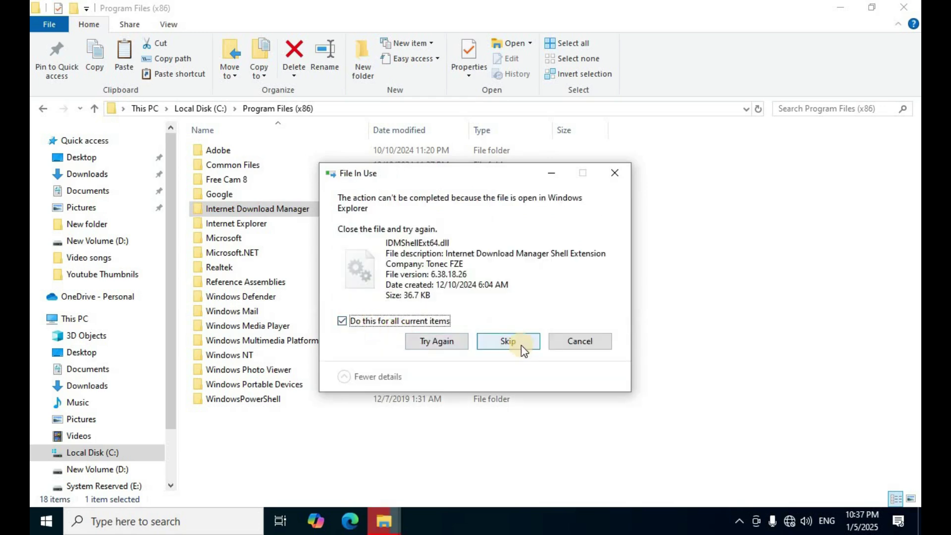
click(508, 341)
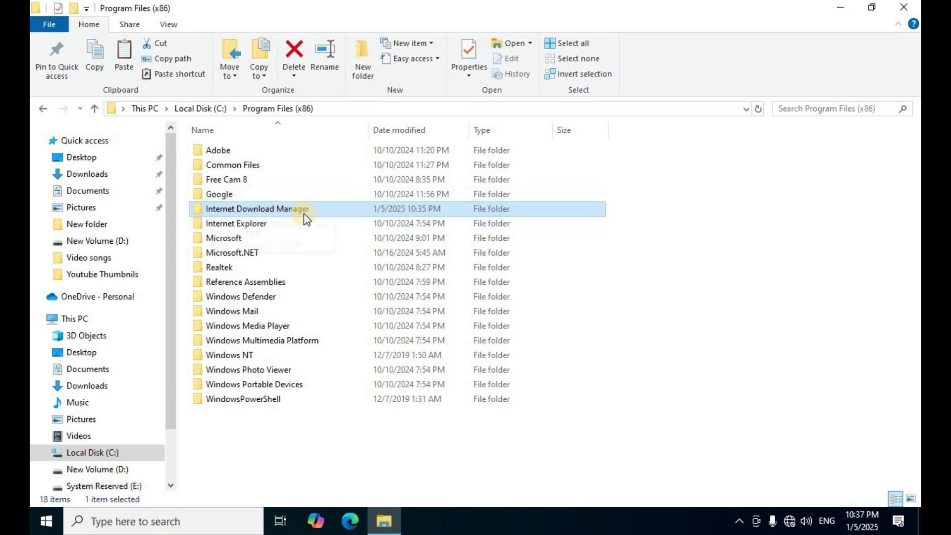
click(906, 7)
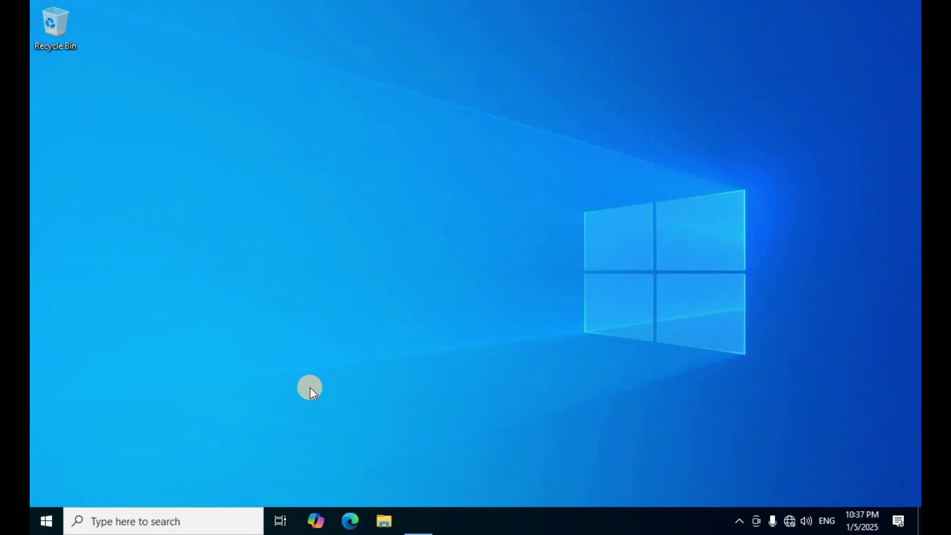
Step: Open AppData\Roaming via Run 'appdata' and permanently delete its Internet Download Manager folder
key(super+r)
text(appdata)
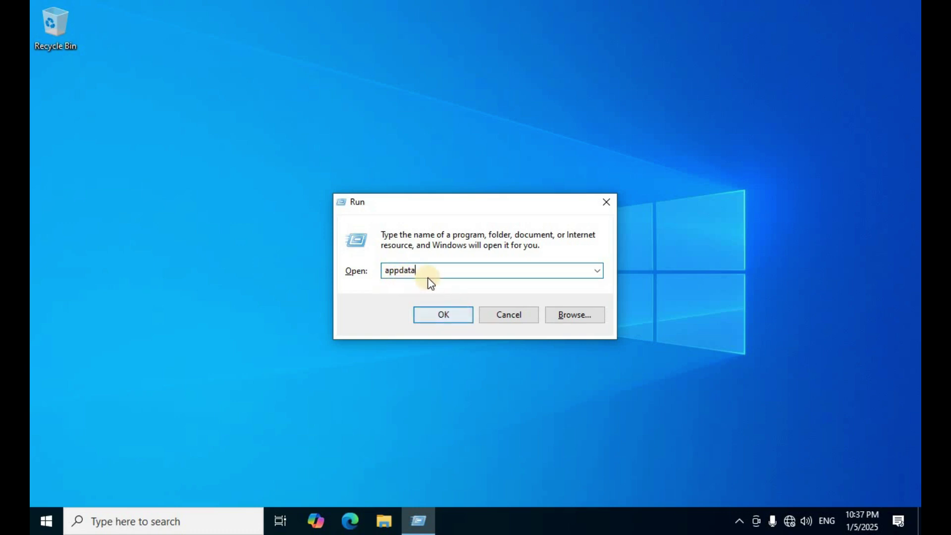
click(447, 315)
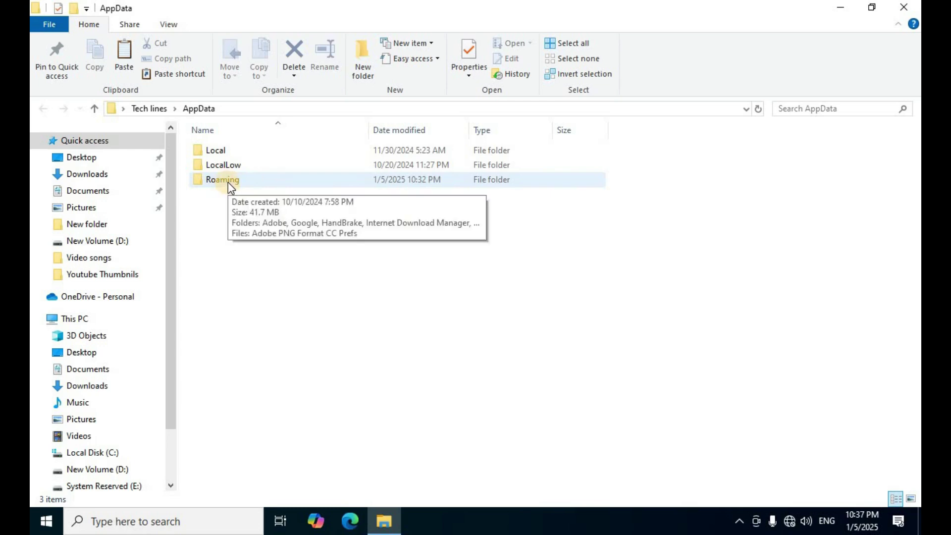
double_click(229, 181)
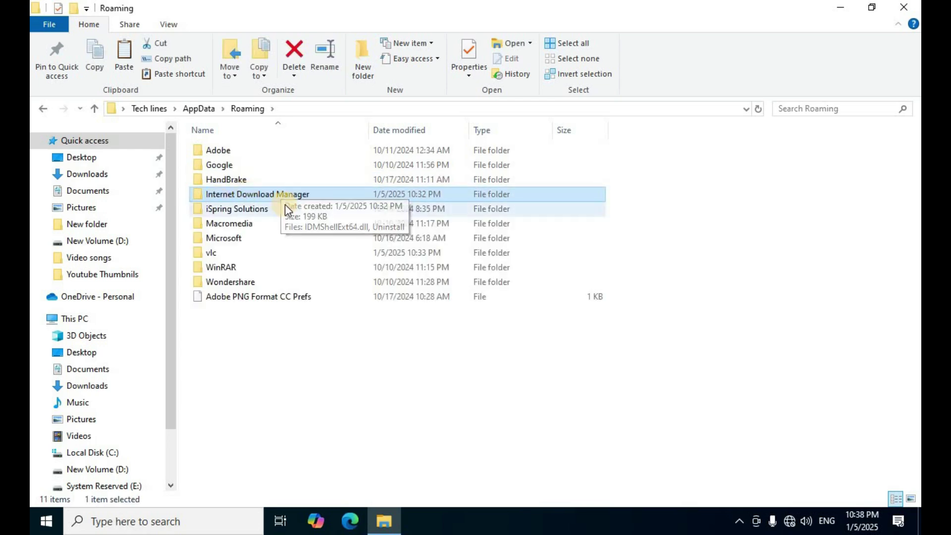
click(296, 197)
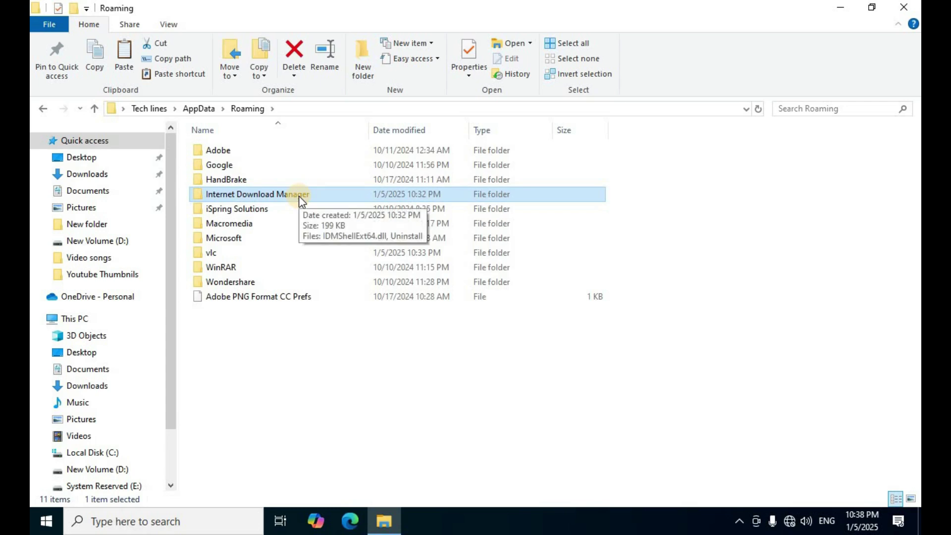
key(shift+Delete)
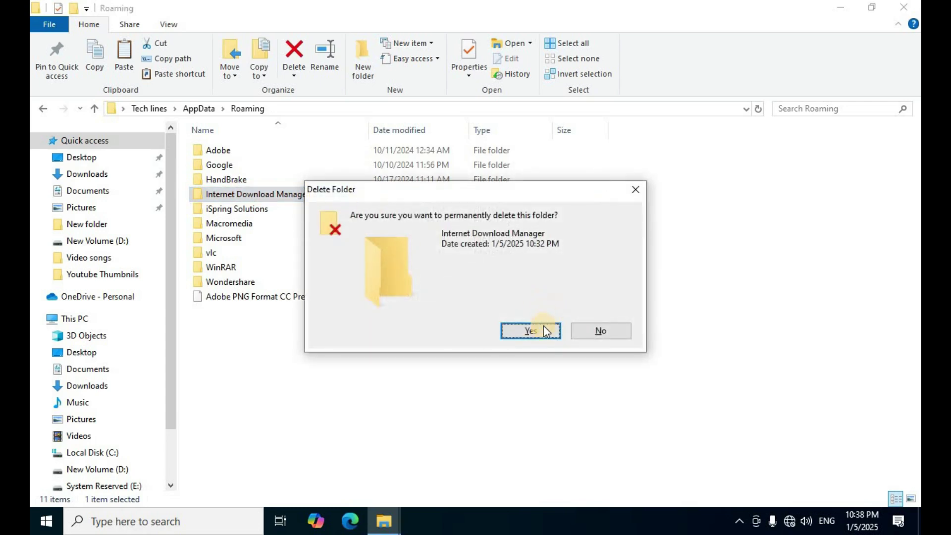
click(530, 331)
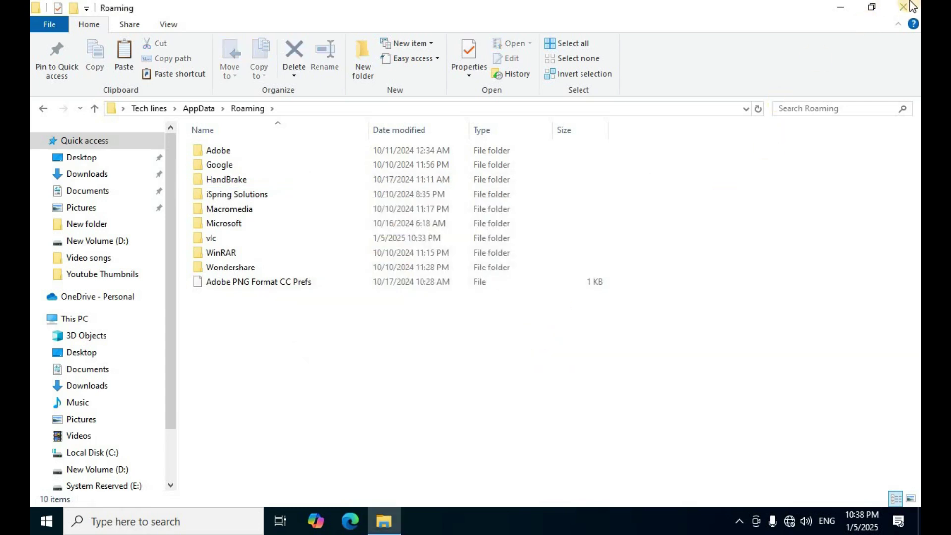